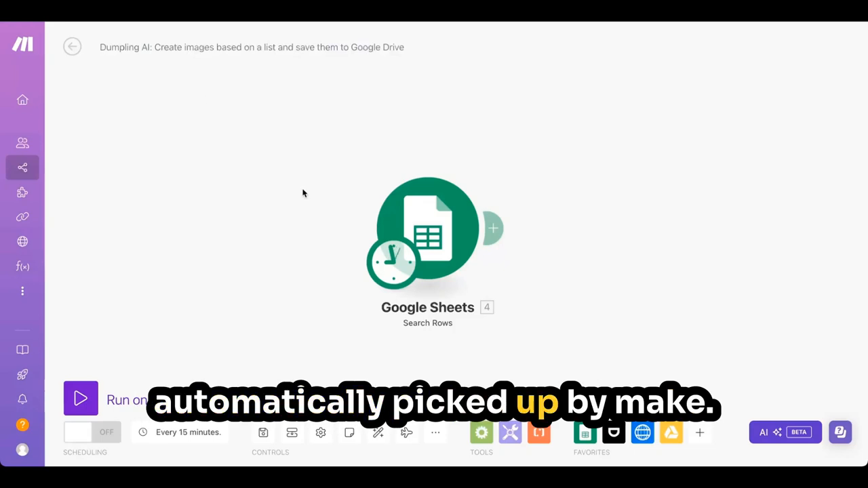
Run the scenario once and examine the Google Sheets Search Rows output bundles.
{"action": "left_click", "coordinate": [448, 230]}
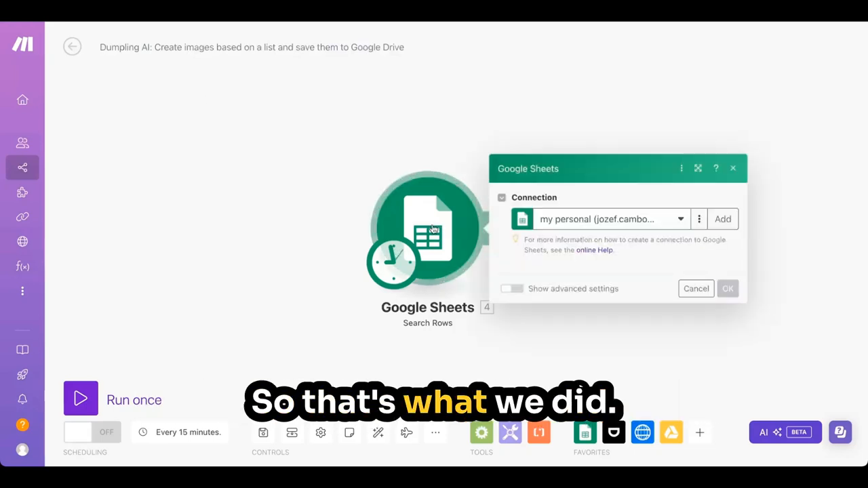
{"action": "left_click", "coordinate": [252, 247]}
{"action": "left_click", "coordinate": [80, 400]}
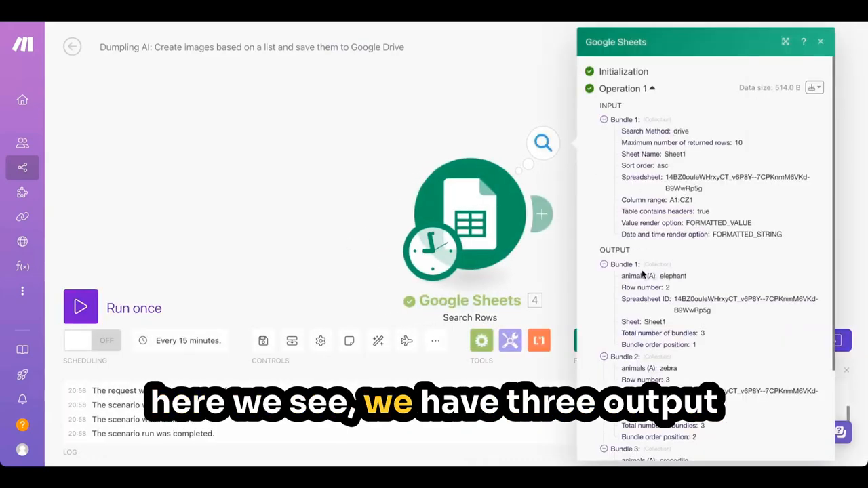
{"action": "scroll", "coordinate": [652, 330], "scroll_direction": "down", "scroll_amount": 3}
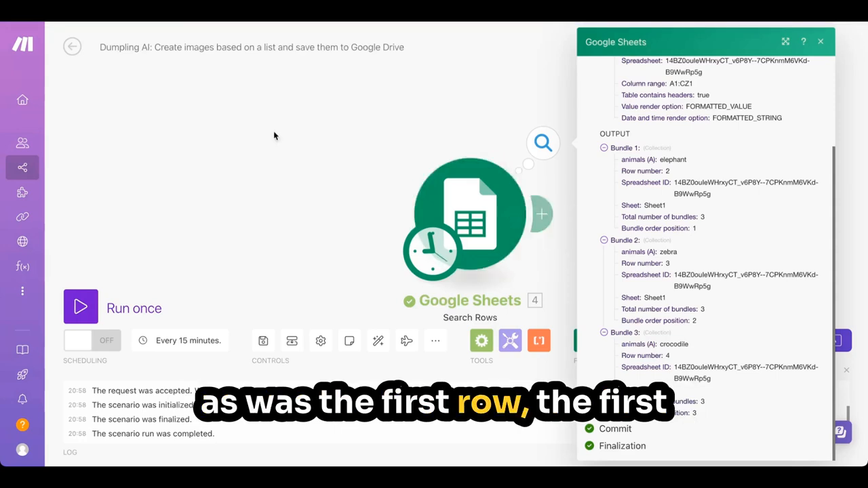
{"action": "left_click", "coordinate": [275, 192]}
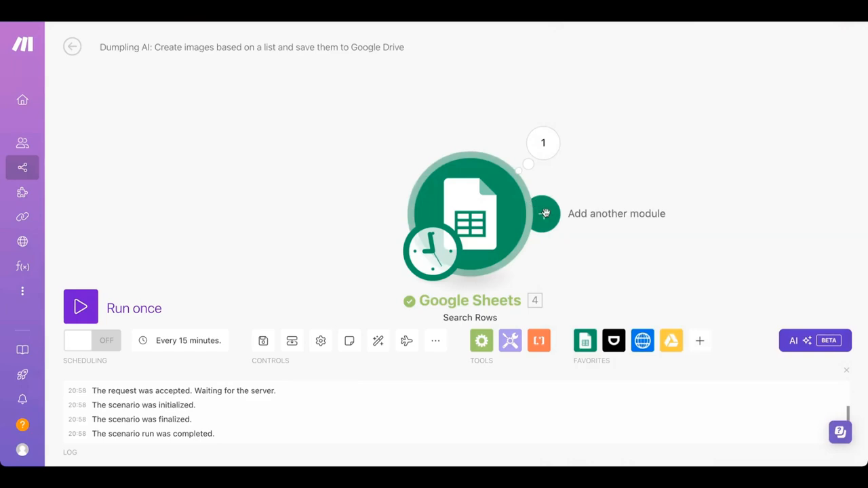
Add a Dumpling AI Generate Image module after the Google Sheets Search Rows module.
{"action": "left_click_drag", "start_coordinate": [666, 140], "coordinate": [524, 123]}
{"action": "left_click", "coordinate": [396, 193]}
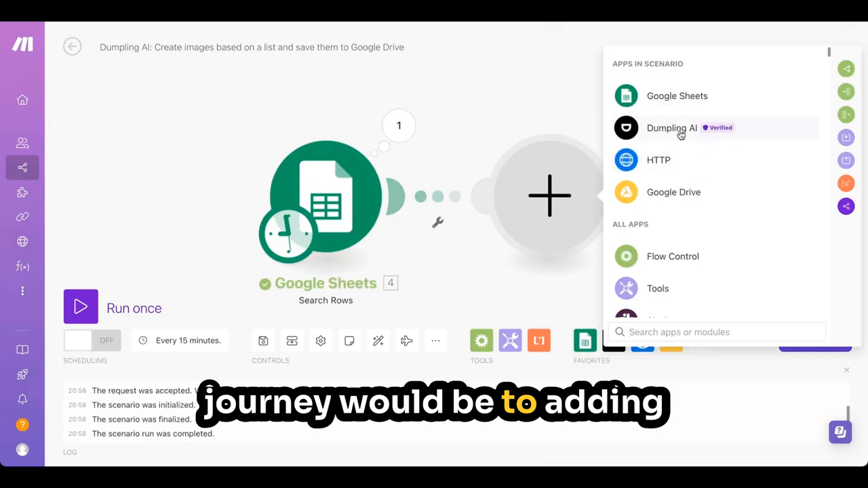
{"action": "left_click", "coordinate": [681, 135]}
{"action": "scroll", "coordinate": [670, 208], "scroll_direction": "down", "scroll_amount": 5}
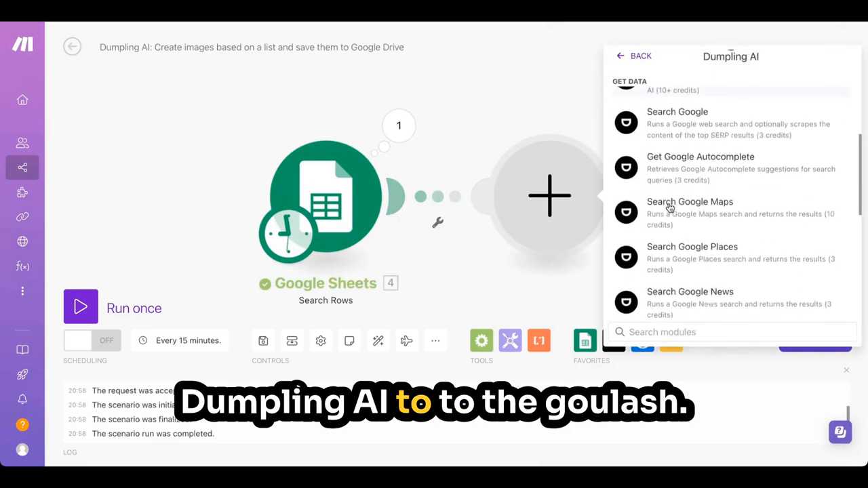
{"action": "scroll", "coordinate": [671, 208], "scroll_direction": "down", "scroll_amount": 5}
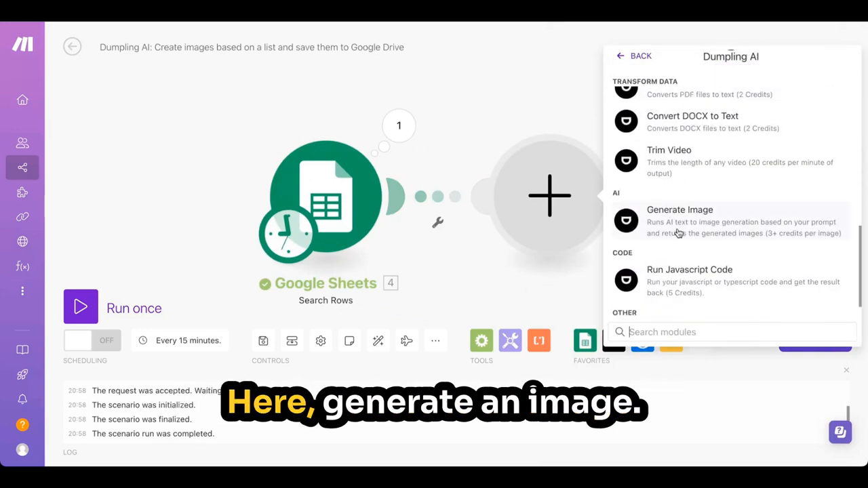
{"action": "left_click", "coordinate": [679, 234]}
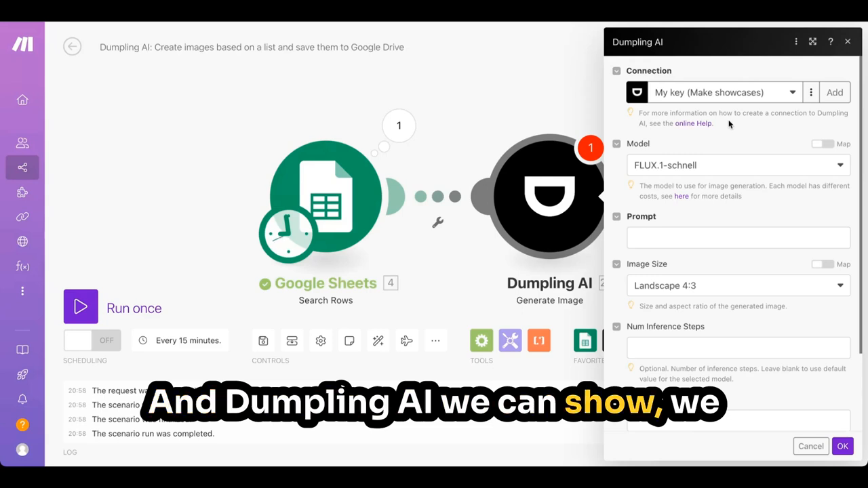
Review the available image generation models, keeping FLUX.1-schnell selected.
{"action": "left_click", "coordinate": [736, 171]}
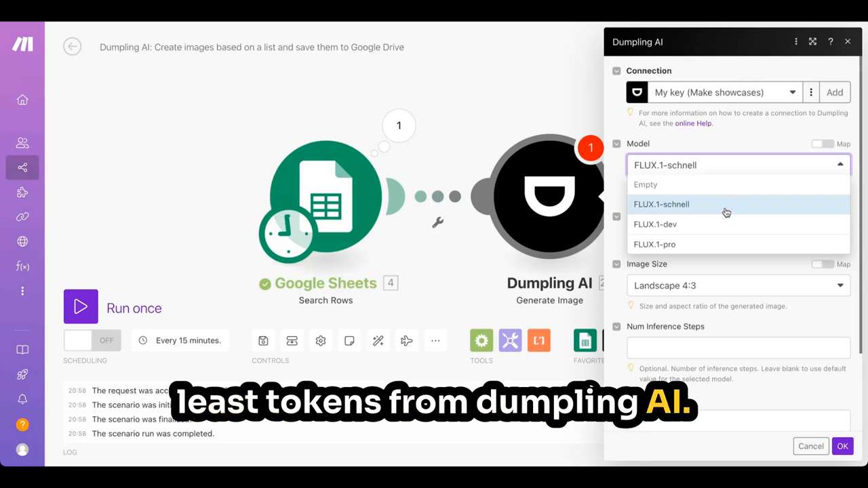
{"action": "left_click", "coordinate": [730, 149]}
{"action": "scroll", "coordinate": [727, 200], "scroll_direction": "down", "scroll_amount": 1}
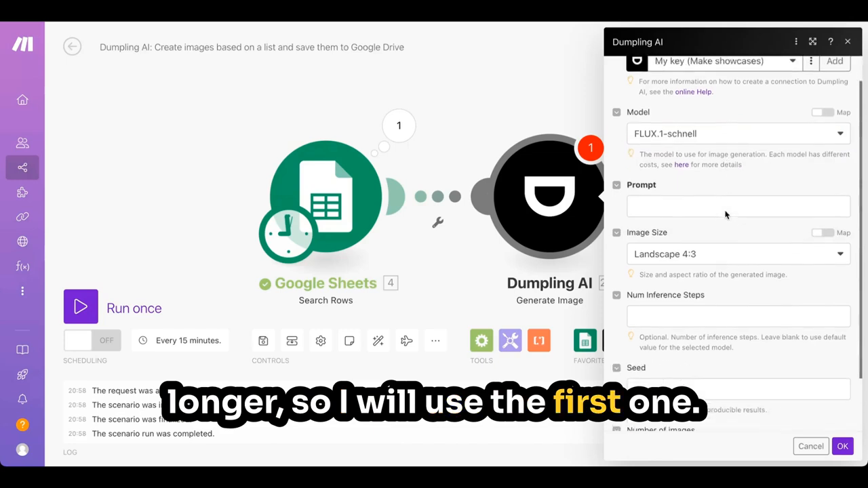
Set the image prompt to "A picture of a [animals (A)] splashing around in the Nile river", mapping the animal from the Google Sheets data.
{"action": "left_click", "coordinate": [725, 209]}
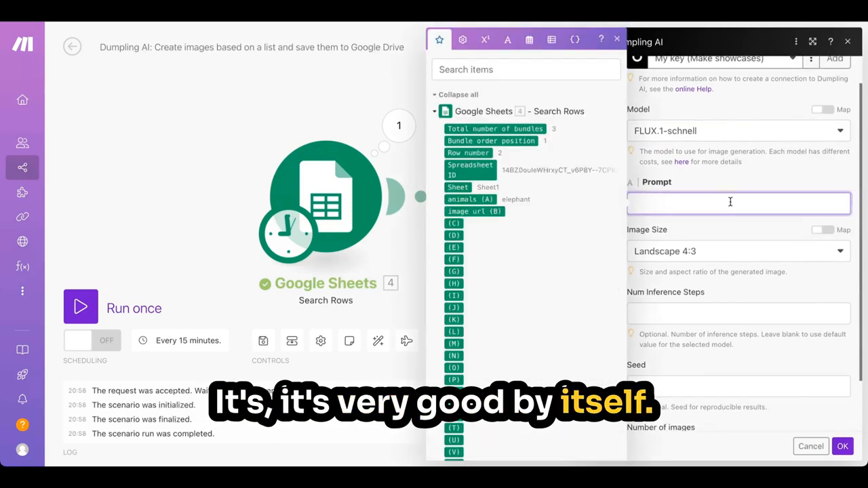
{"action": "left_click", "coordinate": [729, 235]}
{"action": "left_click", "coordinate": [729, 203]}
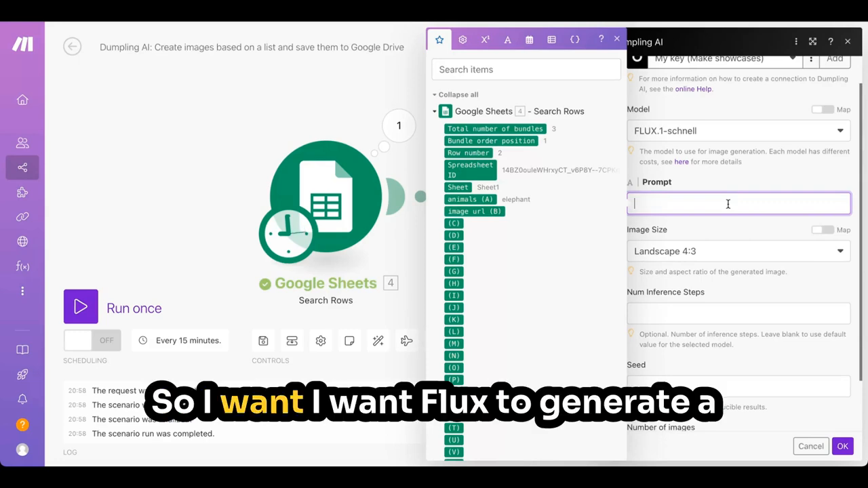
{"action": "type", "text": "Ap"}
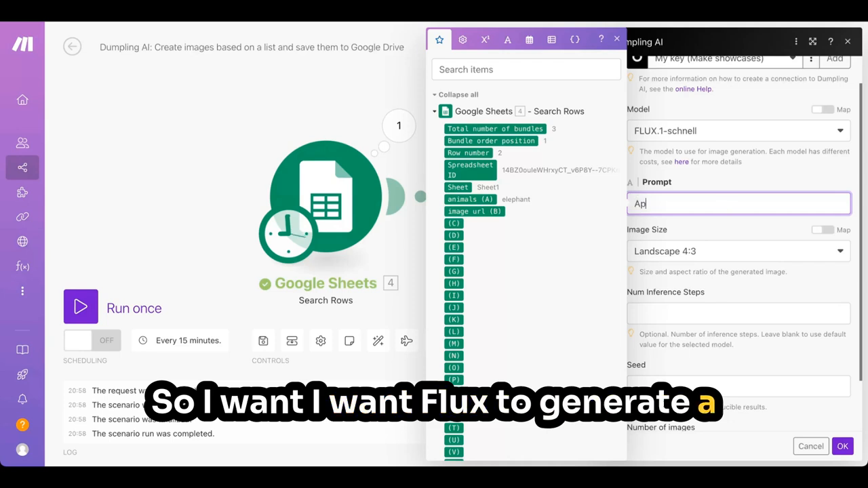
{"action": "key", "text": "BackSpace"}
{"action": "type", "text": "picture of a"}
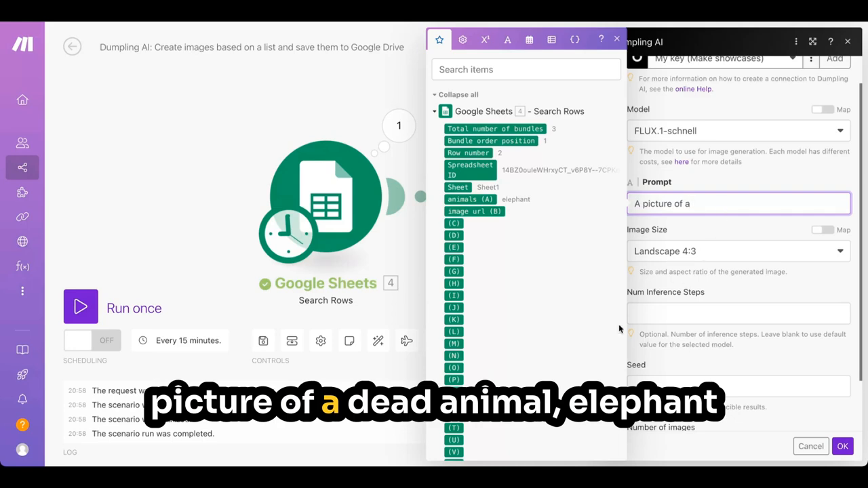
{"action": "left_click", "coordinate": [469, 199]}
{"action": "type", "text": "splas"}
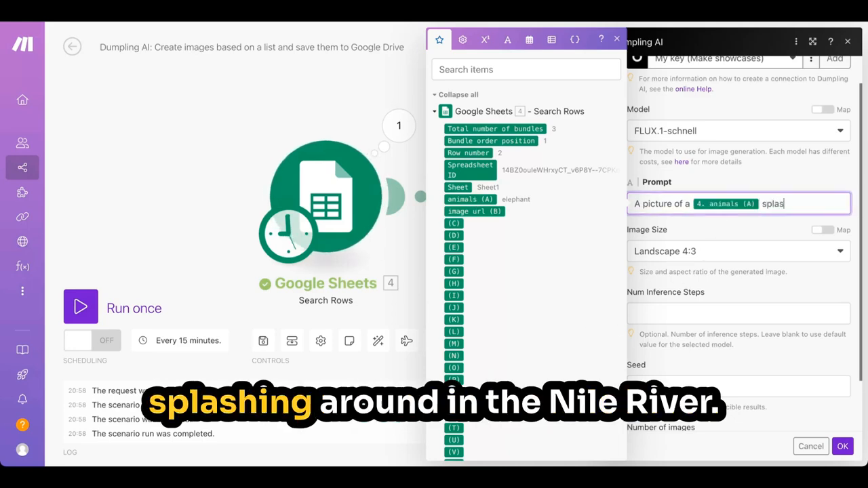
{"action": "type", "text": "hing around "}
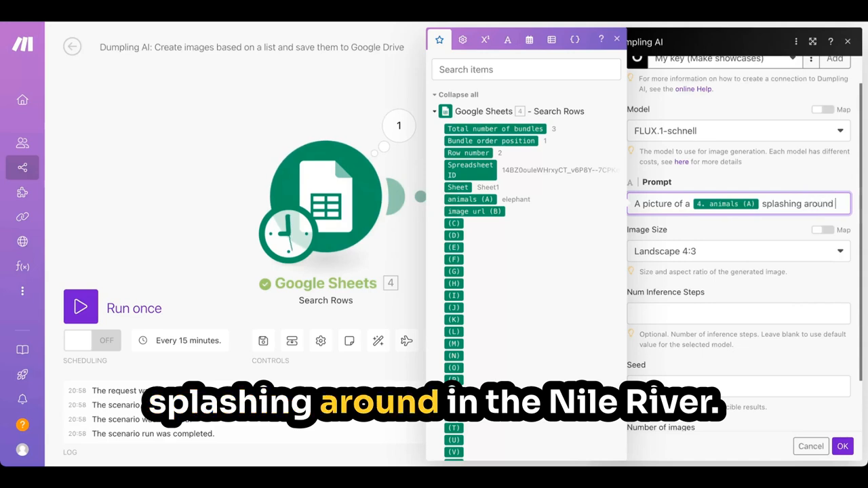
{"action": "type", "text": "in the Nile"}
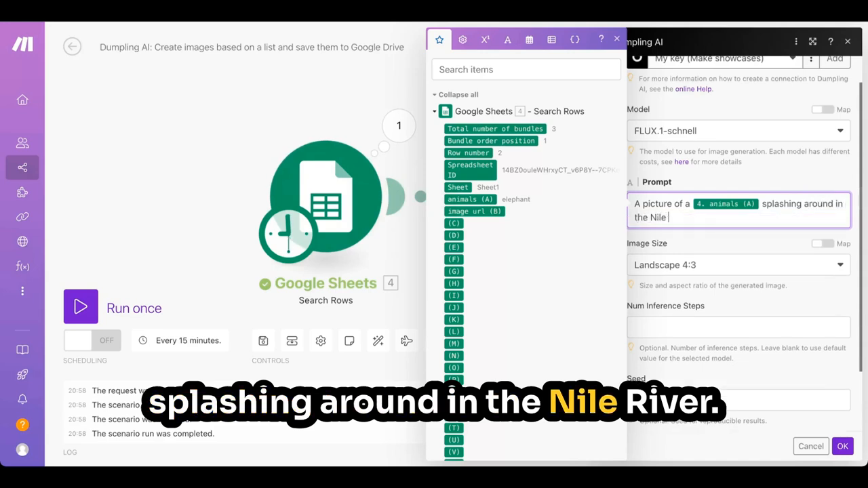
{"action": "type", "text": " river"}
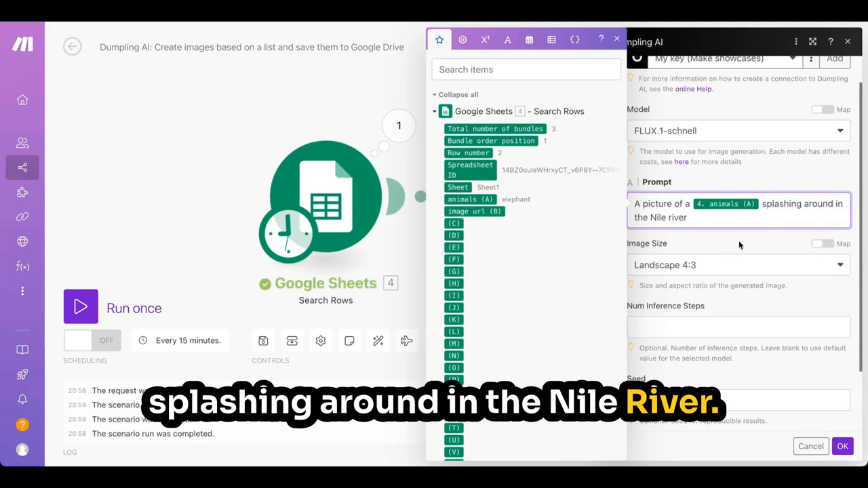
{"action": "double_click", "coordinate": [686, 203]}
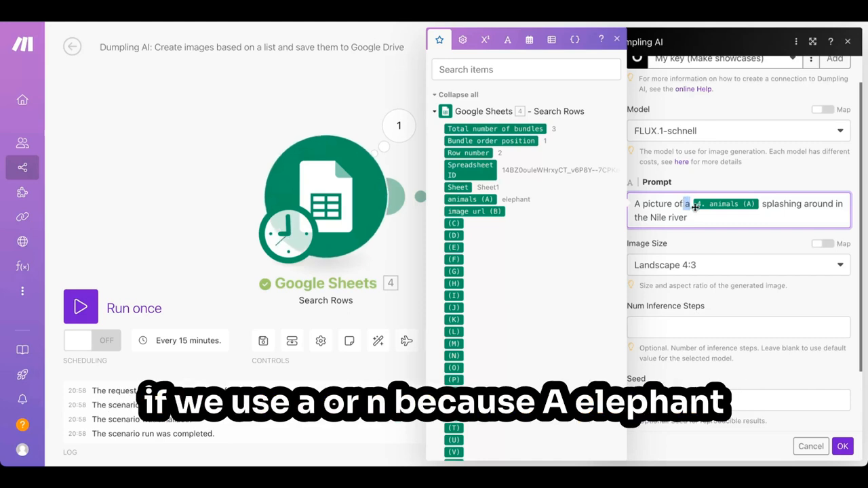
{"action": "left_click", "coordinate": [694, 216]}
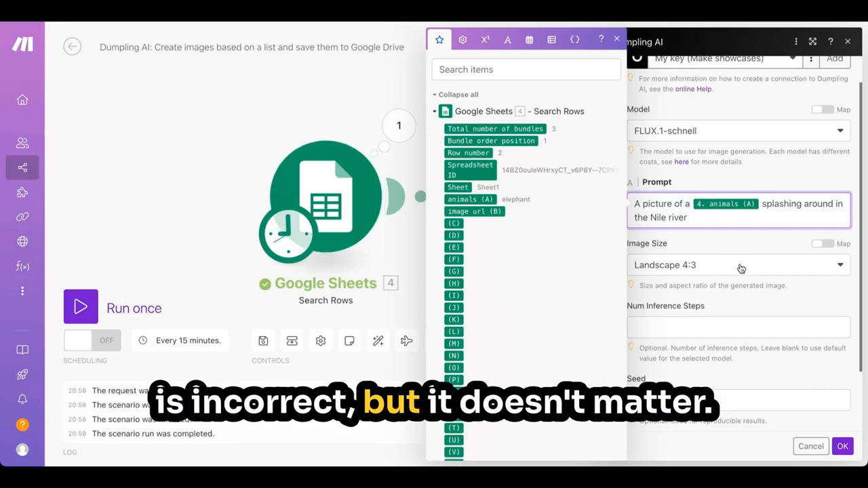
Save the Generate Image module with its remaining default settings and run the scenario once, stopping it after the first image.
{"action": "scroll", "coordinate": [741, 270], "scroll_direction": "down", "scroll_amount": 2}
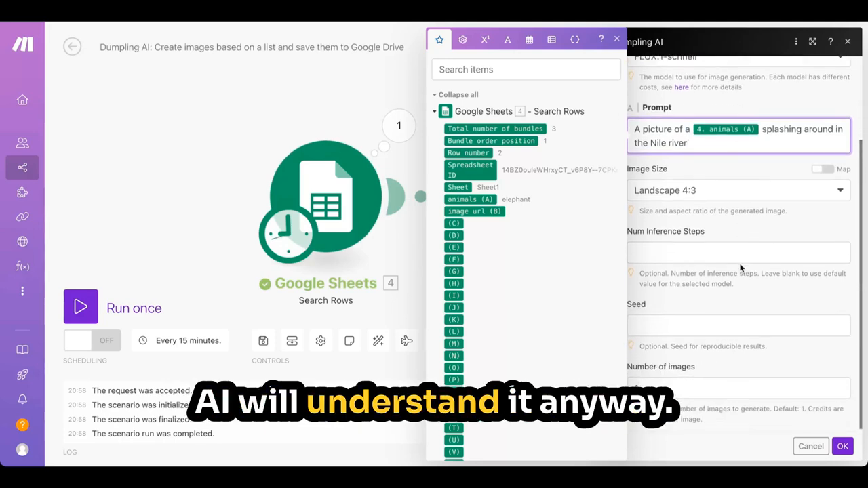
{"action": "left_click", "coordinate": [742, 269]}
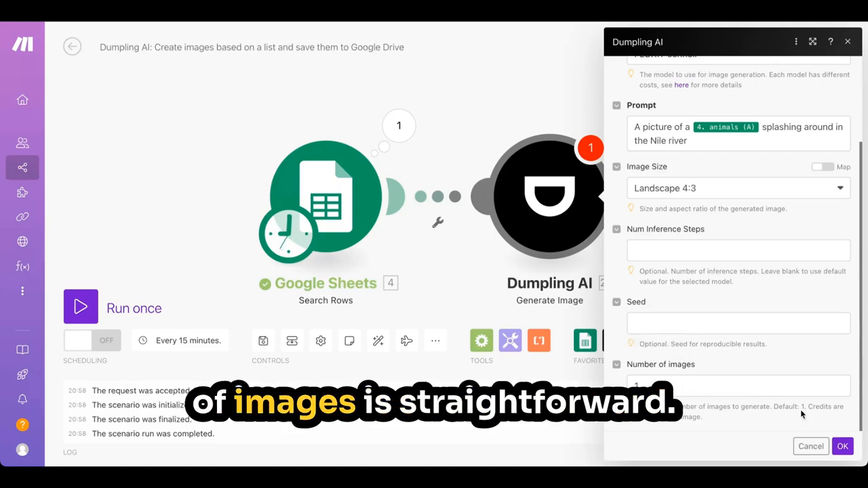
{"action": "left_click", "coordinate": [845, 446]}
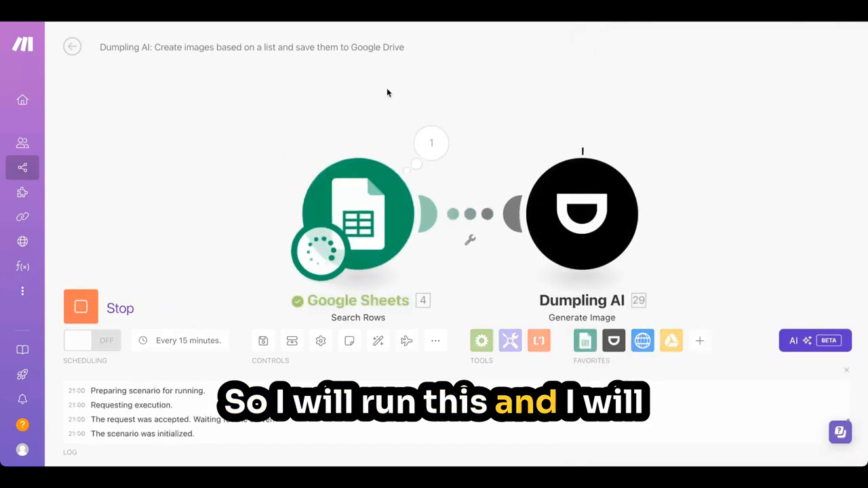
{"action": "left_click", "coordinate": [81, 308]}
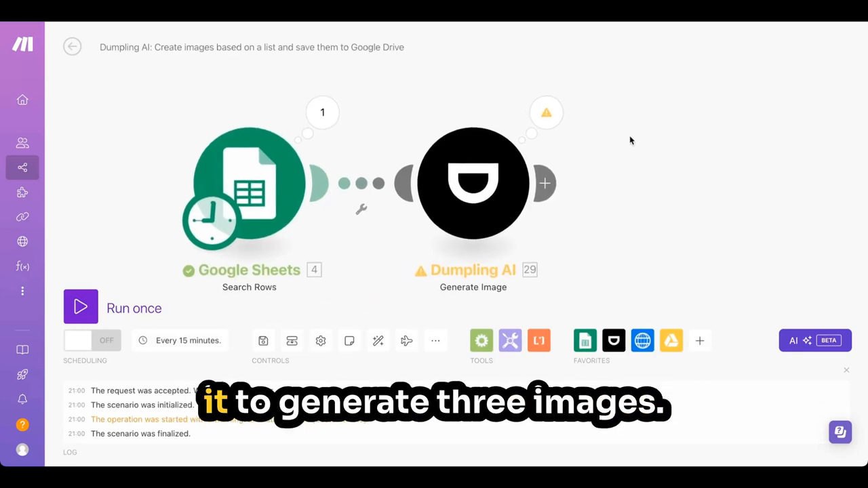
Examine the first Dumpling AI operation's output, expanding the Images array down to the generated image's URL.
{"action": "left_click", "coordinate": [543, 114]}
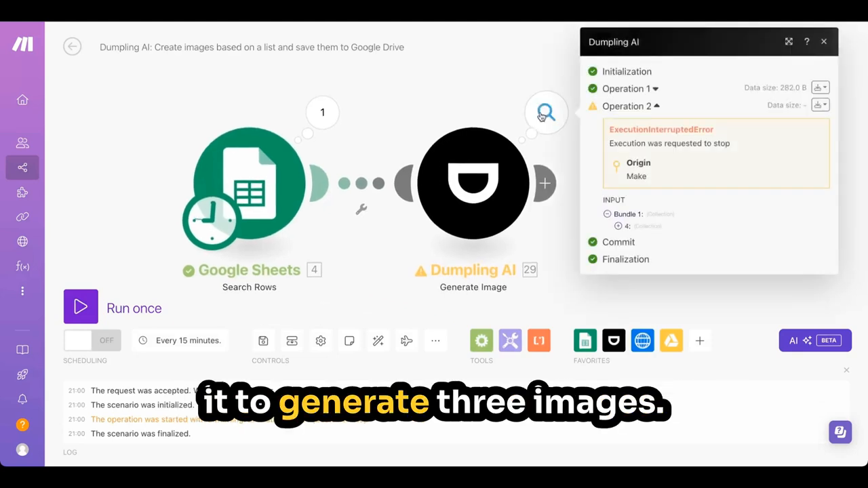
{"action": "left_click", "coordinate": [619, 90]}
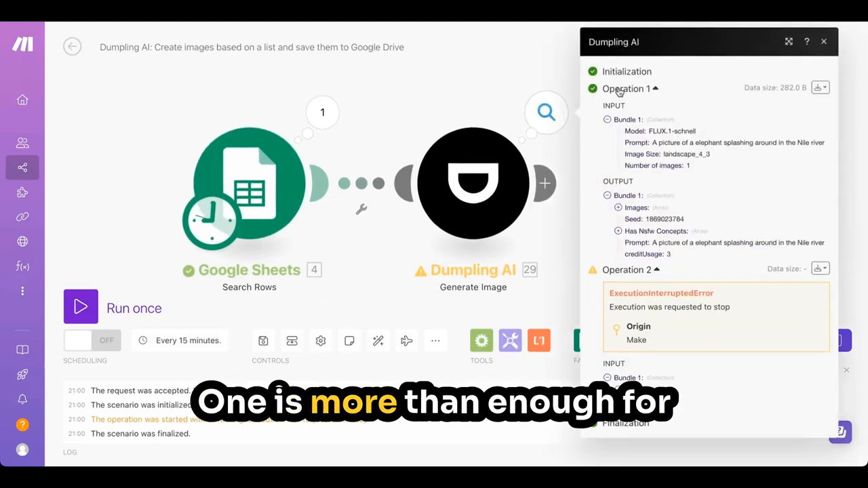
{"action": "left_click", "coordinate": [637, 207]}
{"action": "left_click", "coordinate": [665, 218]}
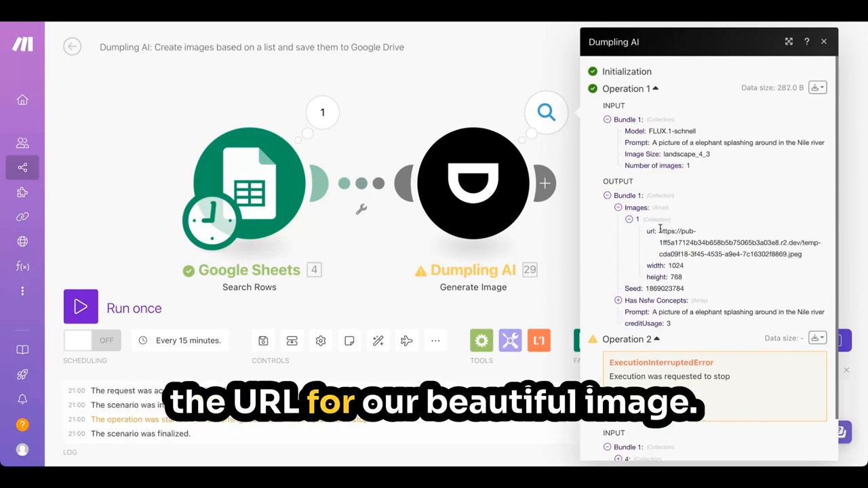
Copy the generated image's URL from the output and open it in a new browser tab.
{"action": "left_click_drag", "start_coordinate": [660, 230], "coordinate": [818, 258]}
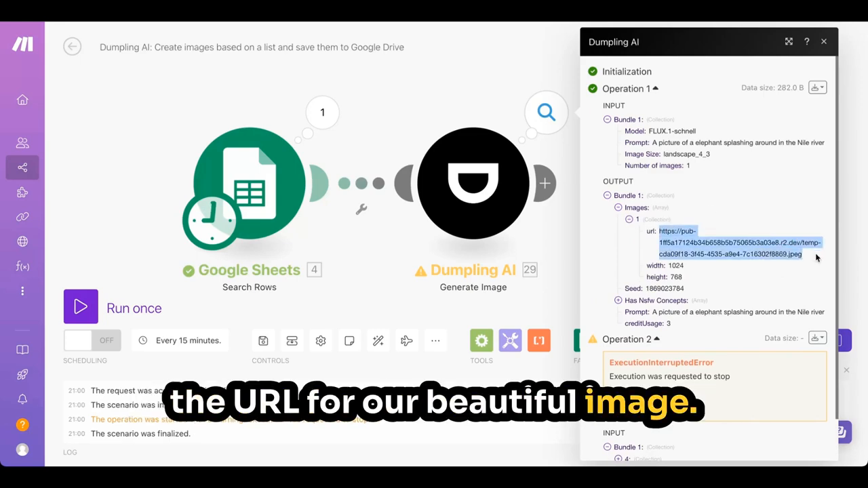
{"action": "key", "text": "super+c"}
{"action": "key", "text": "super+t"}
{"action": "key", "text": "super+v"}
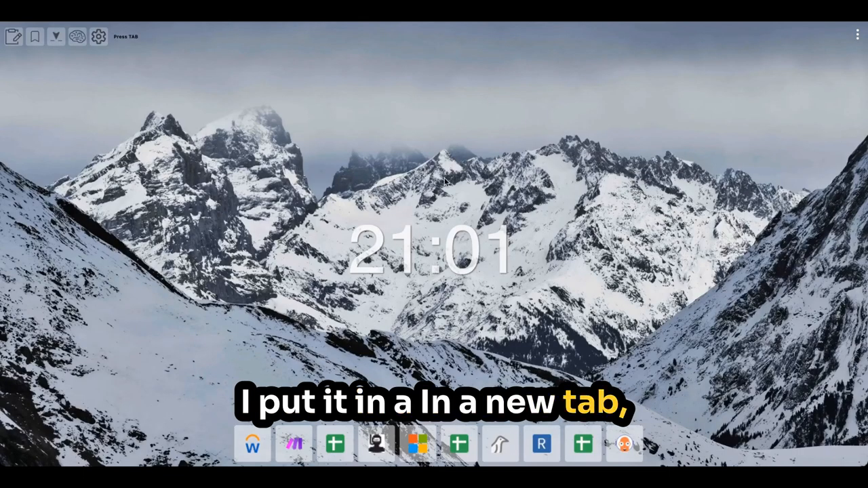
{"action": "key", "text": "Return"}
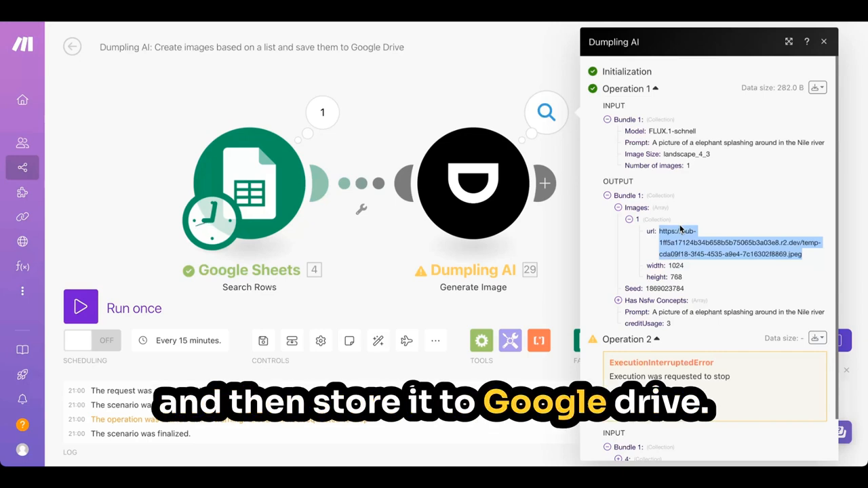
Add an HTTP Get a file module after the Dumpling AI module.
{"action": "left_click", "coordinate": [555, 258]}
{"action": "left_click", "coordinate": [544, 185]}
{"action": "type", "text": "h"}
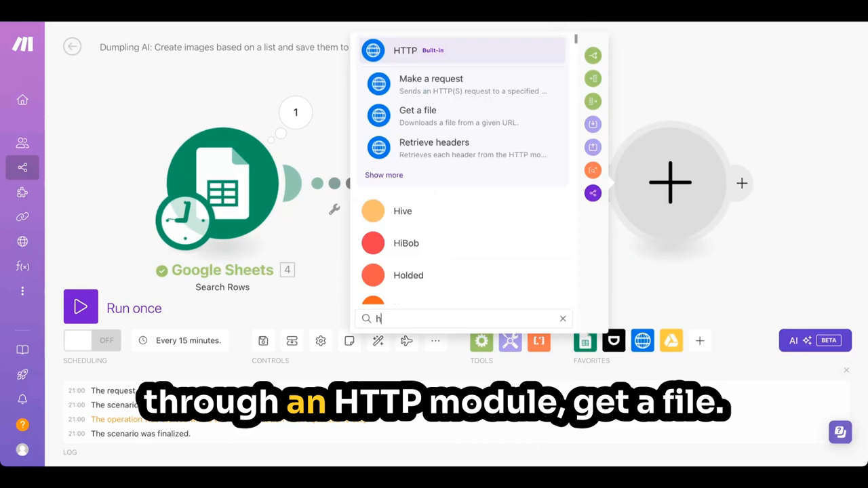
{"action": "type", "text": "ttp"}
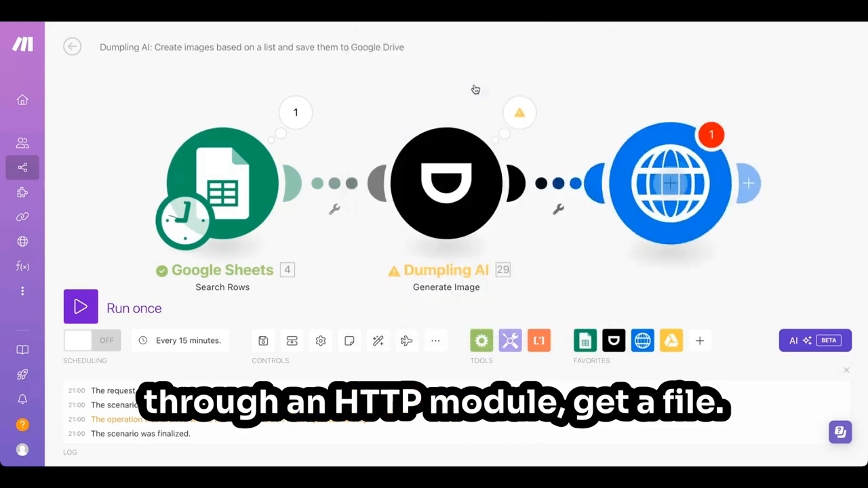
{"action": "left_click", "coordinate": [475, 90]}
Map the HTTP module's URL to Images[]: url from Dumpling AI, save the module and run the scenario once.
{"action": "left_click", "coordinate": [399, 184]}
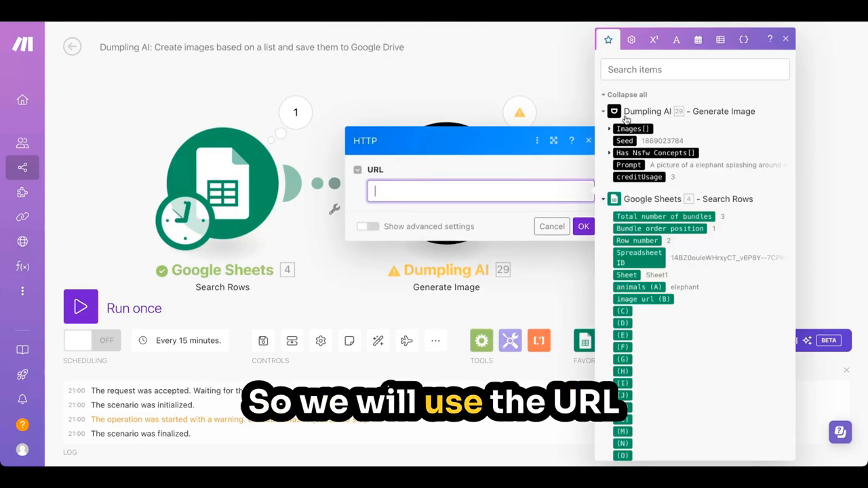
{"action": "left_click", "coordinate": [610, 129]}
{"action": "left_click", "coordinate": [631, 142]}
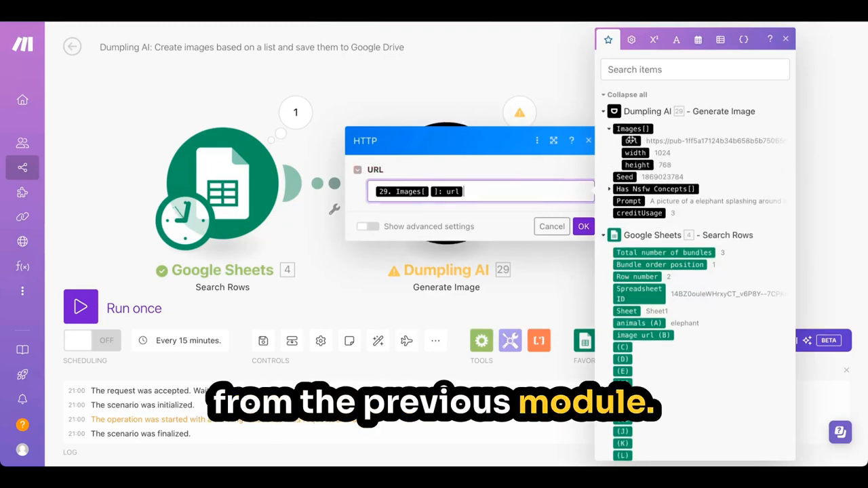
{"action": "left_click", "coordinate": [584, 227]}
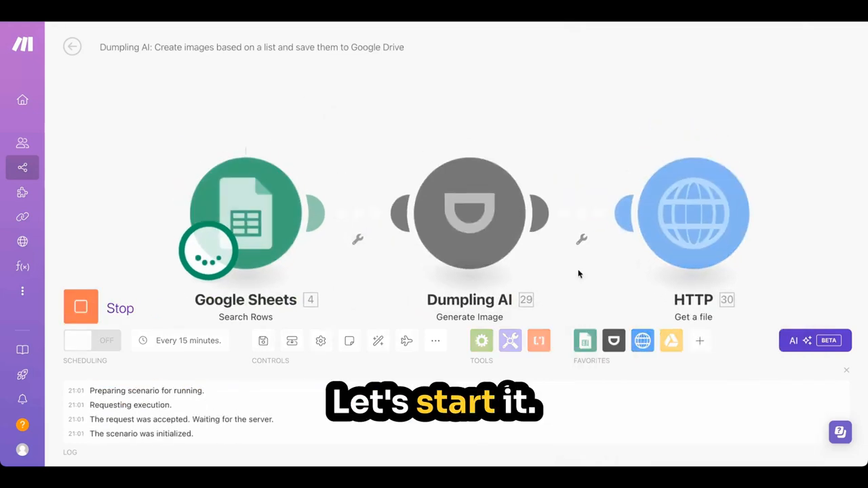
Stop the scenario run and examine the HTTP module's output, expanding its Data item.
{"action": "left_click_drag", "start_coordinate": [684, 101], "coordinate": [556, 86]}
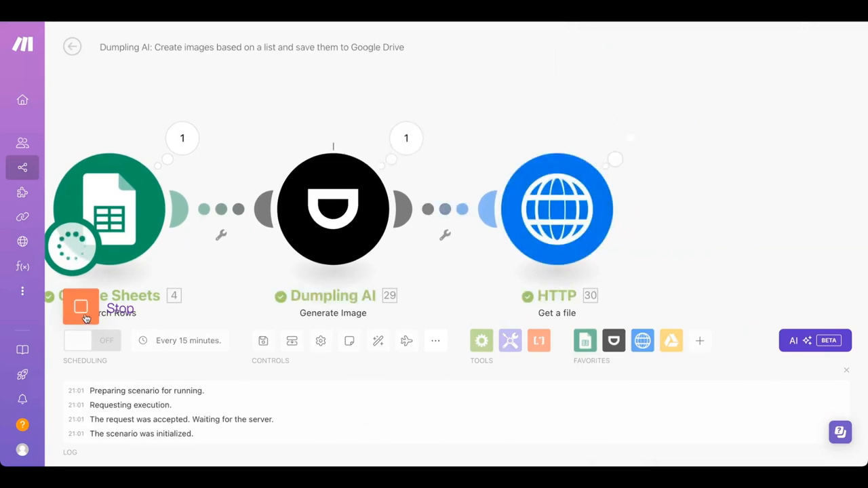
{"action": "left_click", "coordinate": [82, 311]}
{"action": "left_click", "coordinate": [620, 136]}
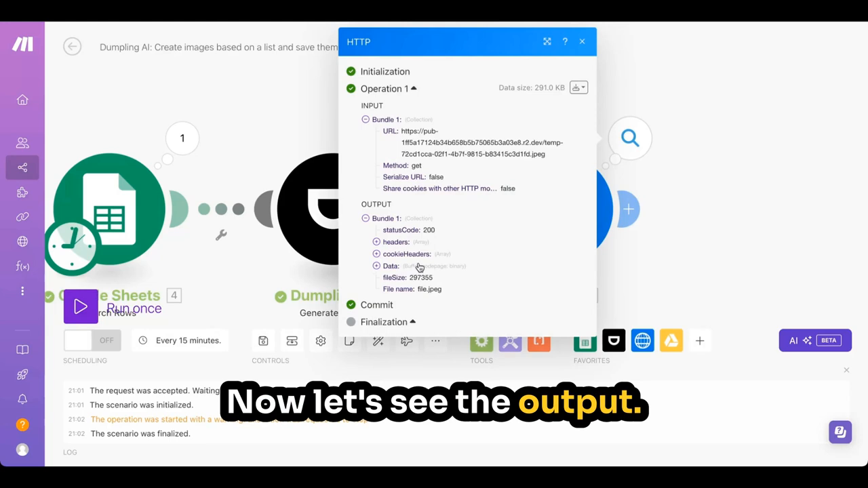
{"action": "left_click", "coordinate": [393, 266]}
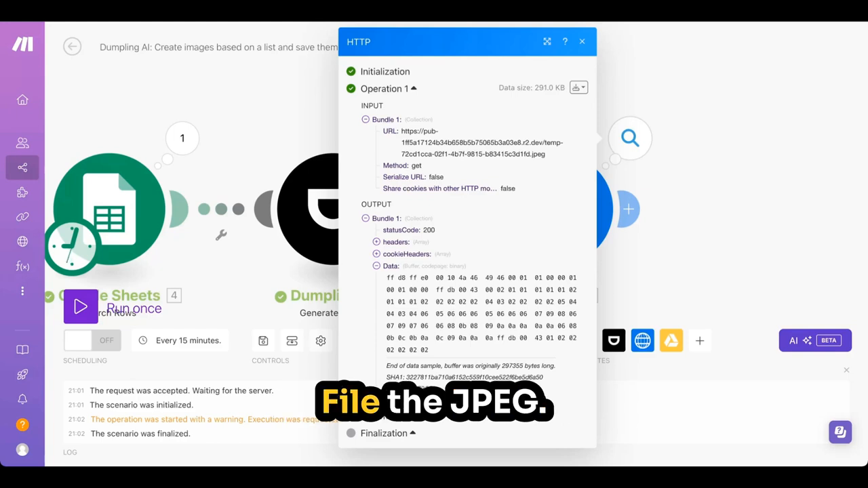
{"action": "left_click", "coordinate": [756, 154]}
Add a Google Drive Upload a File module after the HTTP module.
{"action": "left_click", "coordinate": [630, 210]}
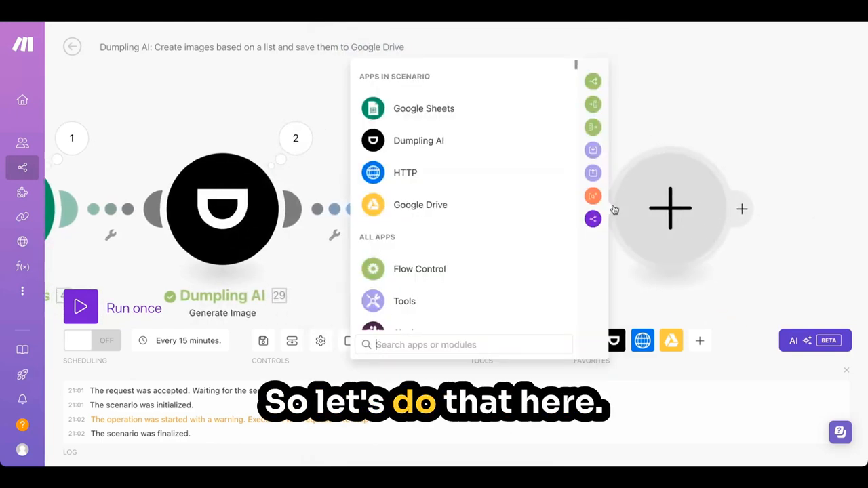
{"action": "left_click", "coordinate": [431, 205]}
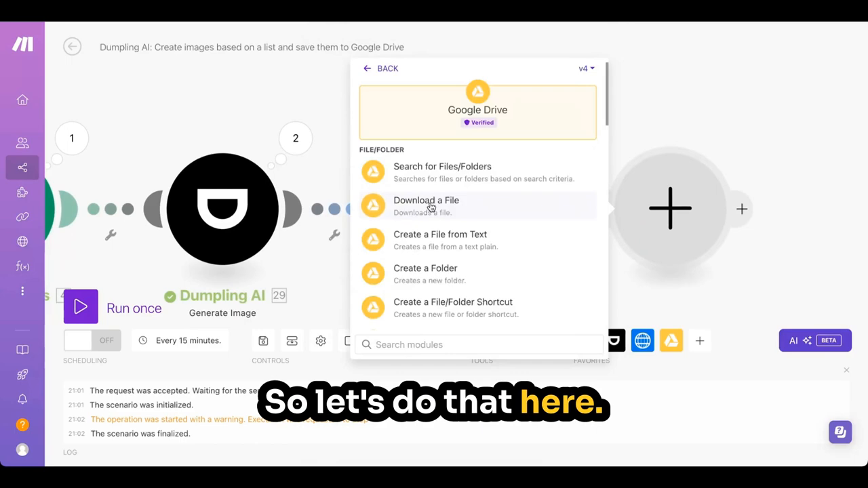
{"action": "scroll", "coordinate": [472, 239], "scroll_direction": "down", "scroll_amount": 3}
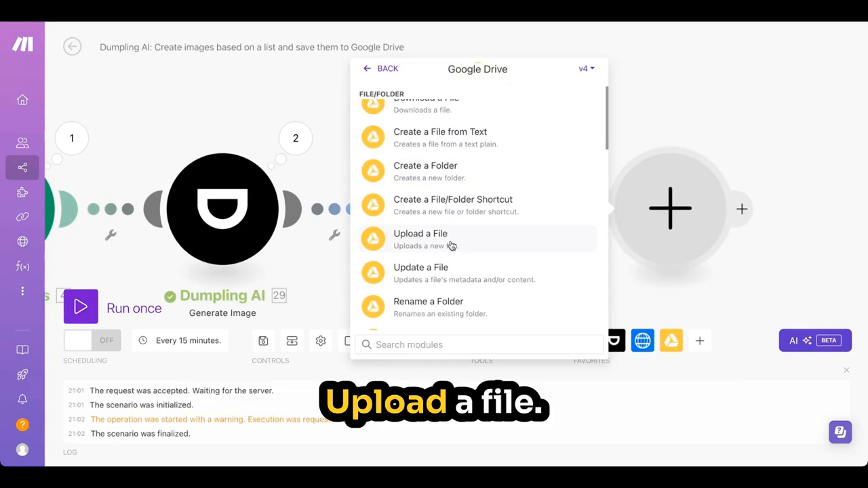
{"action": "left_click", "coordinate": [452, 243]}
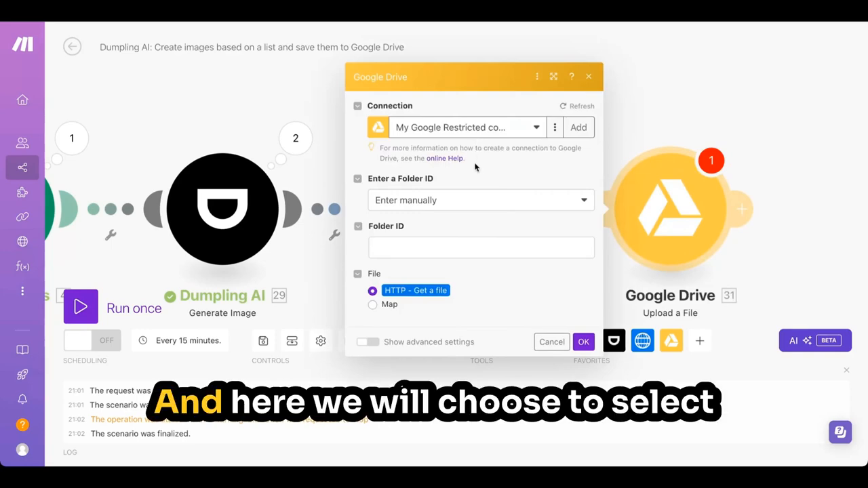
Set the upload folder to be selected from the list and choose the Dupling AI folder in My Drive.
{"action": "left_click", "coordinate": [478, 199]}
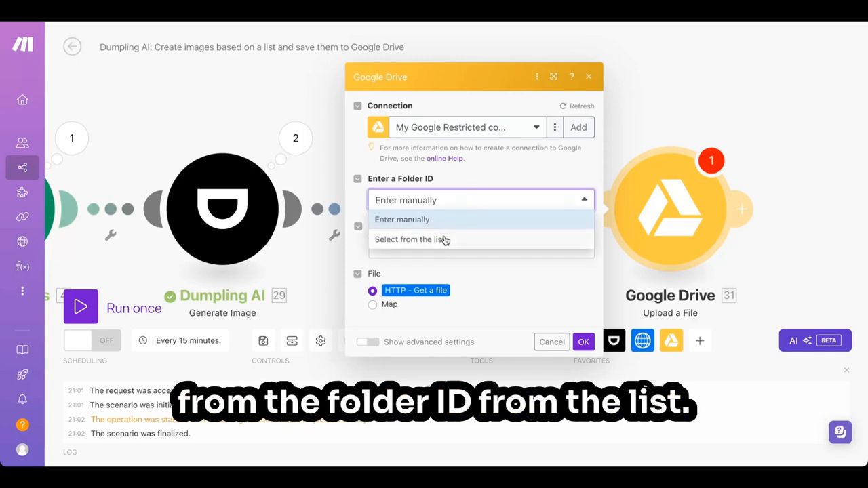
{"action": "left_click", "coordinate": [476, 174]}
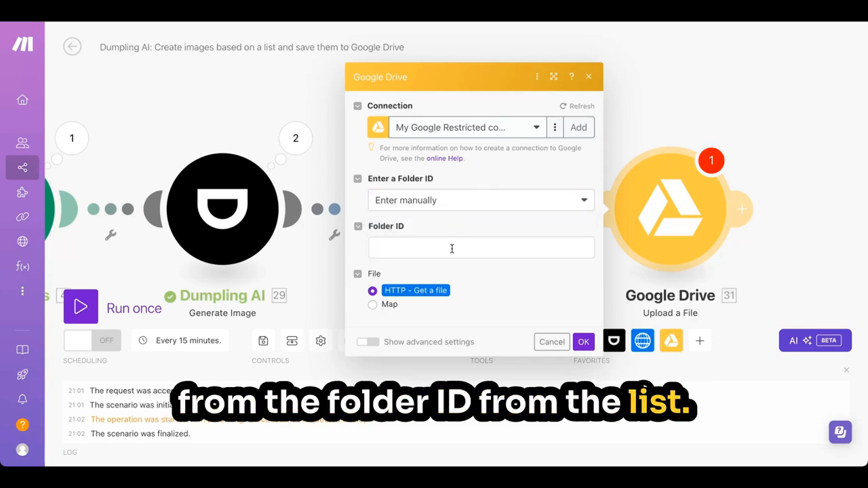
{"action": "left_click", "coordinate": [459, 202]}
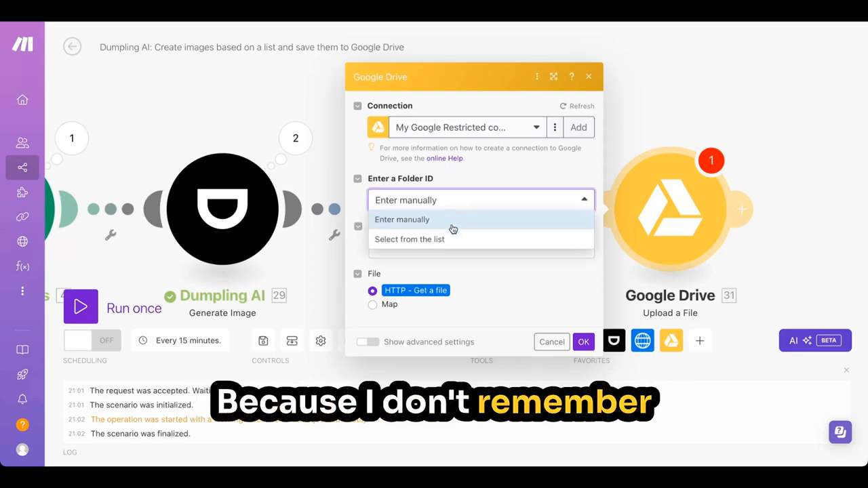
{"action": "left_click", "coordinate": [442, 240]}
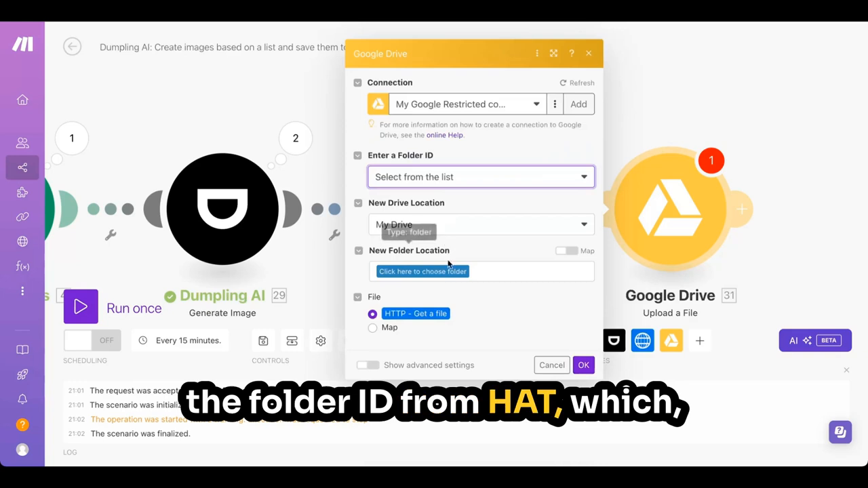
{"action": "left_click", "coordinate": [439, 271]}
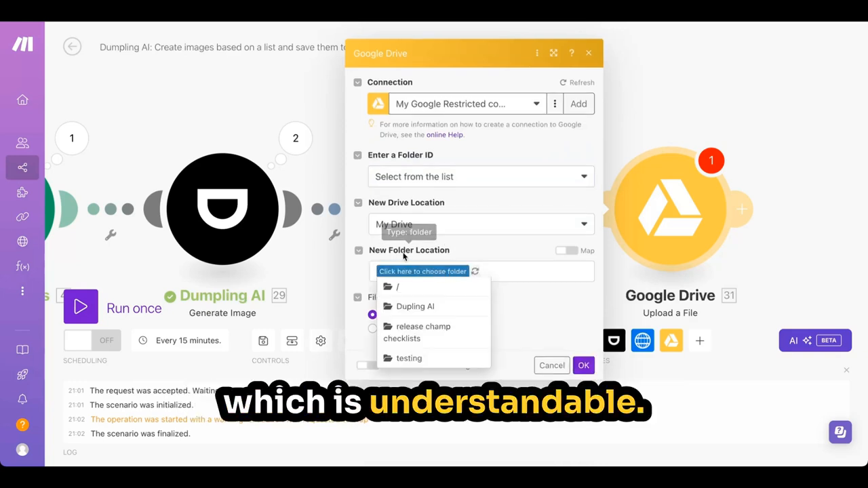
{"action": "left_click", "coordinate": [420, 306]}
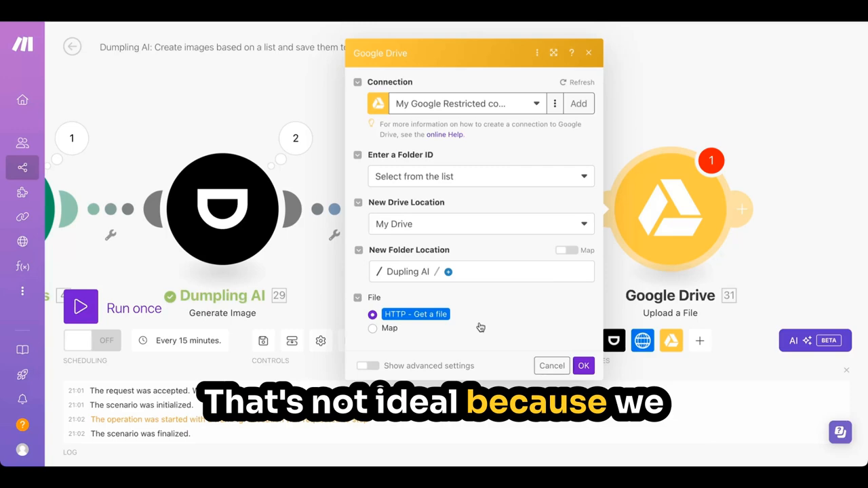
{"action": "left_click", "coordinate": [404, 330]}
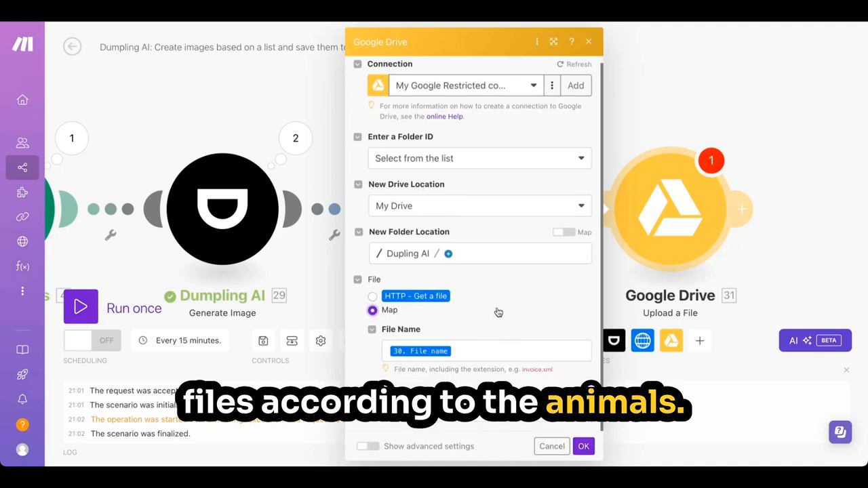
{"action": "left_click", "coordinate": [480, 355]}
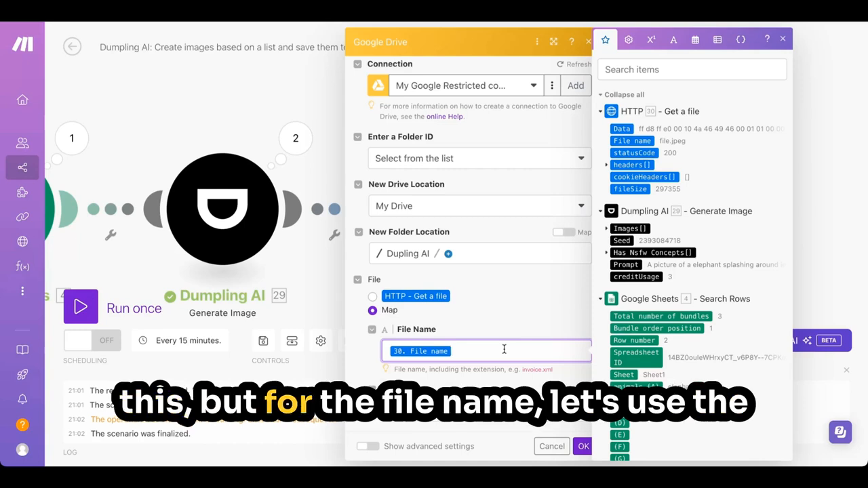
{"action": "key", "text": "BackSpace"}
{"action": "scroll", "coordinate": [655, 307], "scroll_direction": "down", "scroll_amount": 2}
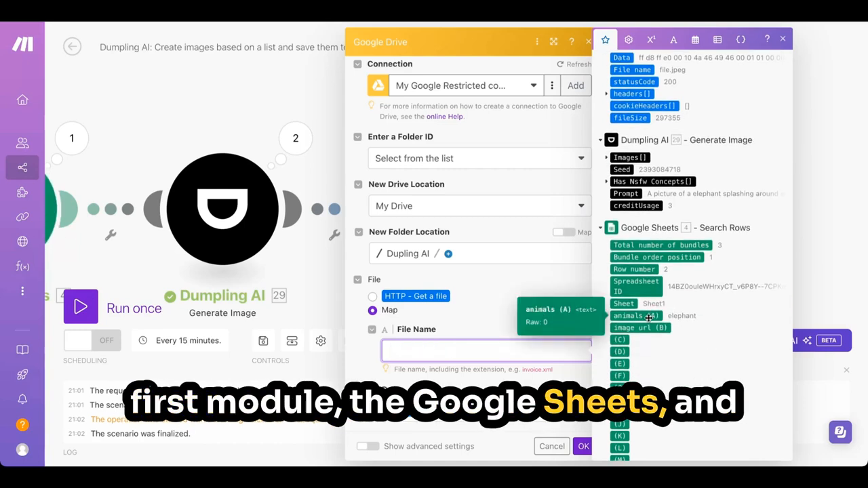
{"action": "left_click", "coordinate": [654, 316]}
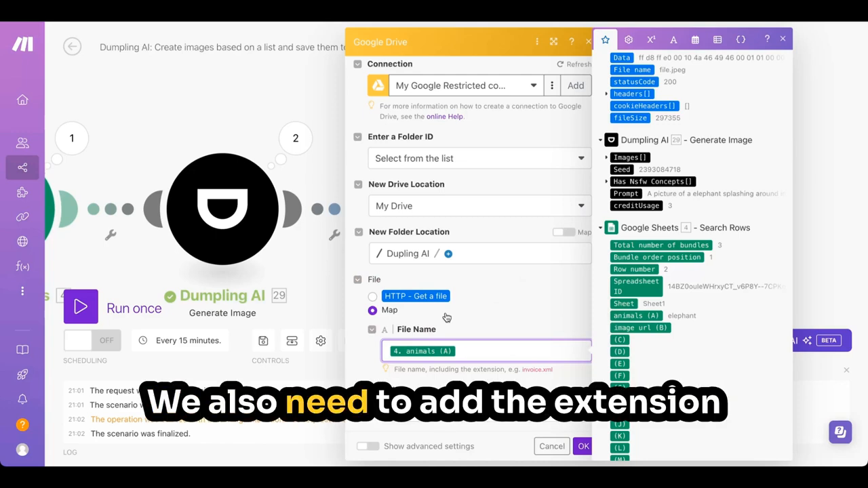
{"action": "type", "text": "."}
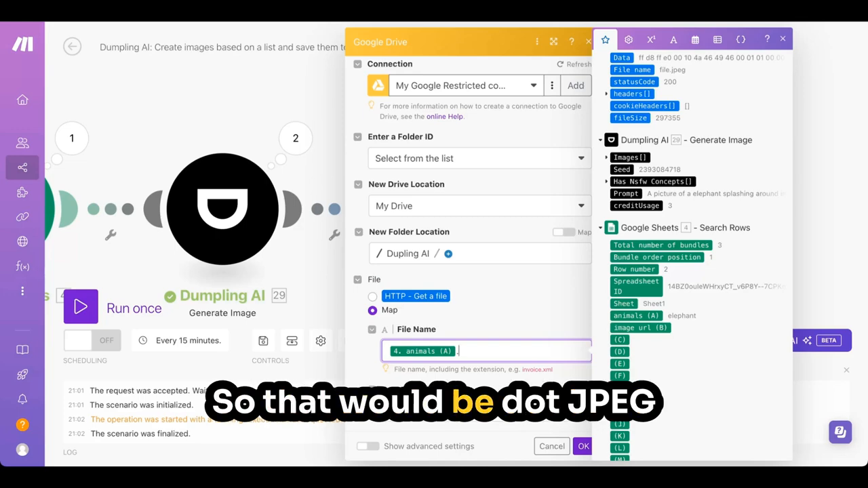
{"action": "type", "text": "j"}
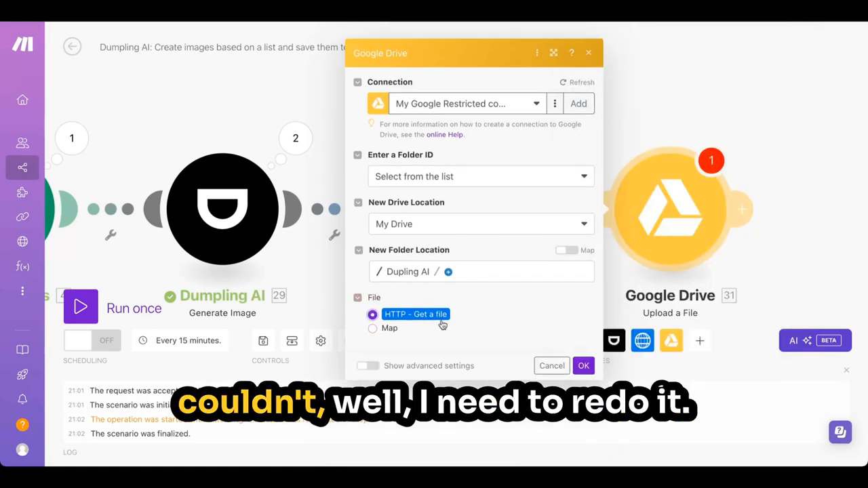
Map the uploaded file manually, set its File Name to animals (A) from Google Sheets followed by .jpeg, and save the module.
{"action": "left_click", "coordinate": [400, 328]}
{"action": "left_click", "coordinate": [479, 354]}
{"action": "key", "text": "BackSpace"}
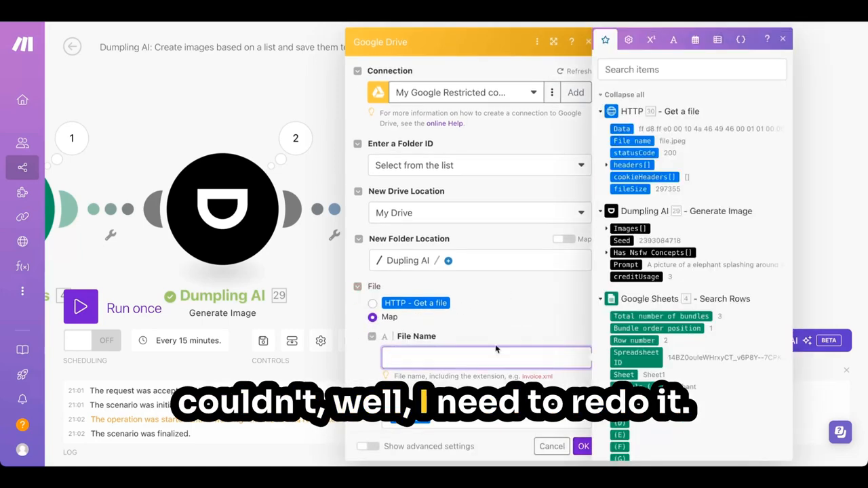
{"action": "left_click", "coordinate": [636, 388]}
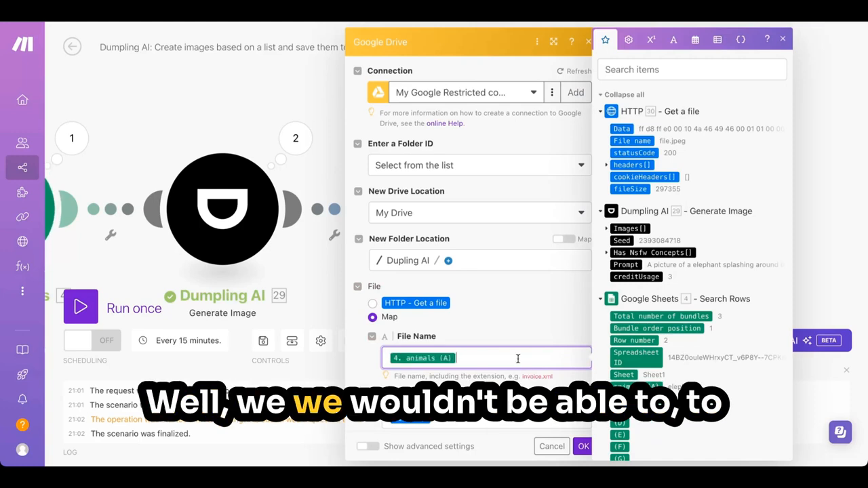
{"action": "type", "text": ".jpeg"}
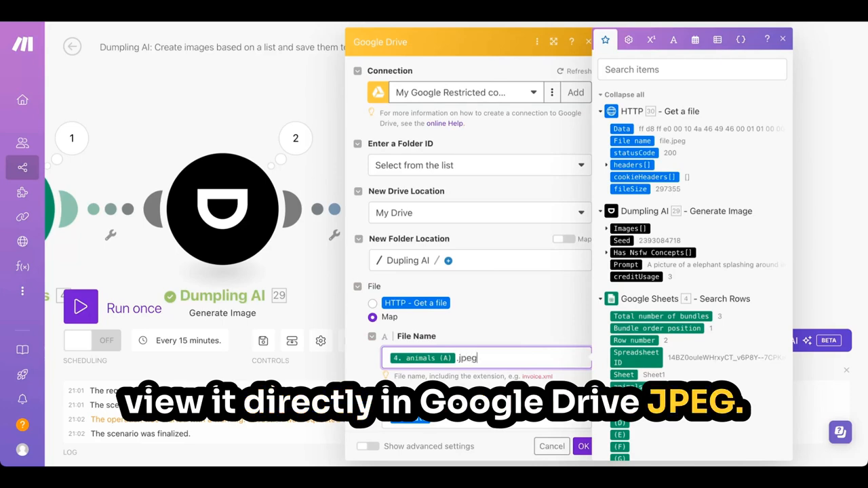
{"action": "left_click", "coordinate": [585, 447]}
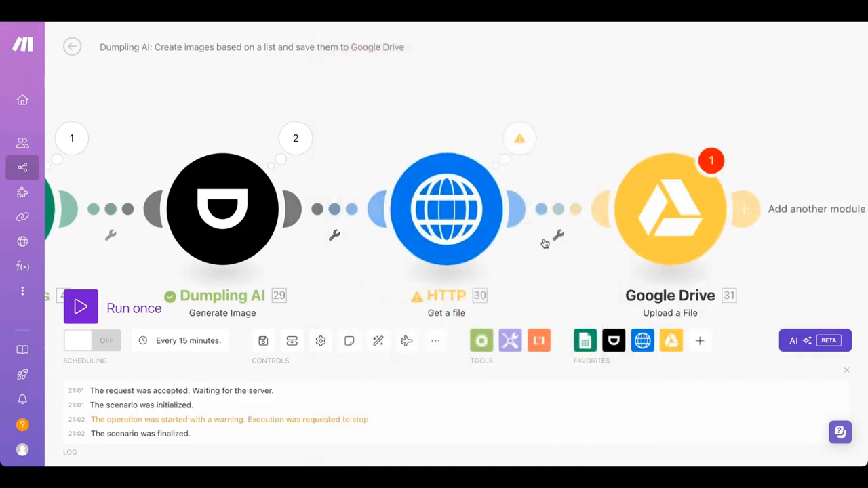
Reopen the Google Drive module, confirm its settings again and save the scenario.
{"action": "left_click", "coordinate": [663, 225]}
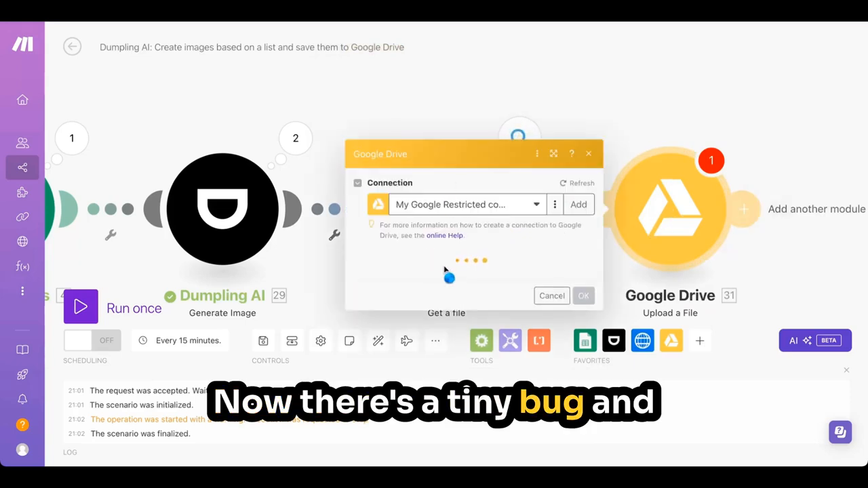
{"action": "scroll", "coordinate": [501, 353], "scroll_direction": "down", "scroll_amount": 1}
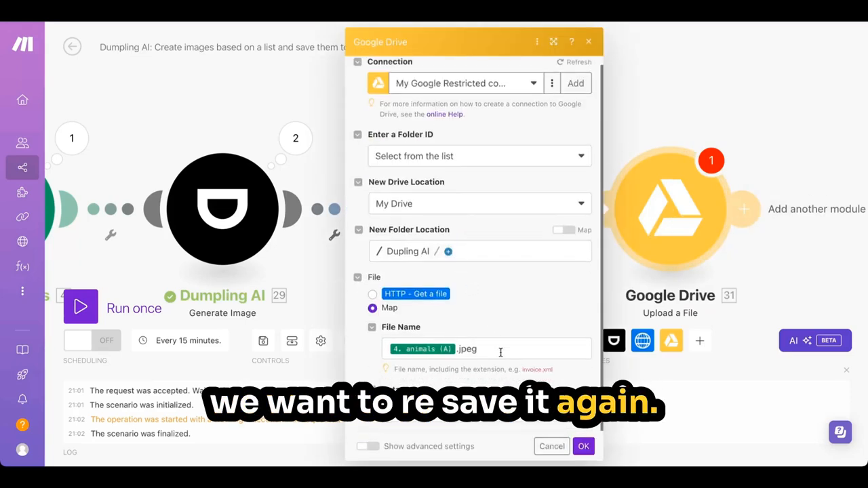
{"action": "left_click", "coordinate": [584, 448]}
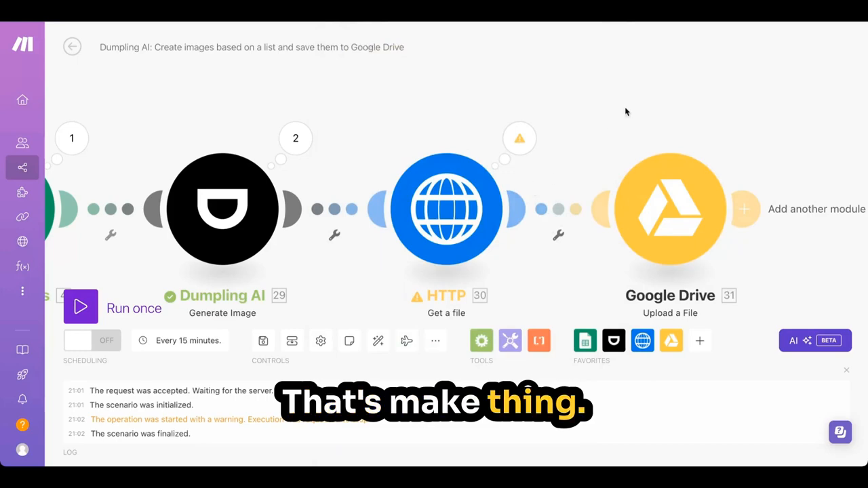
{"action": "key", "text": "ctrl+s"}
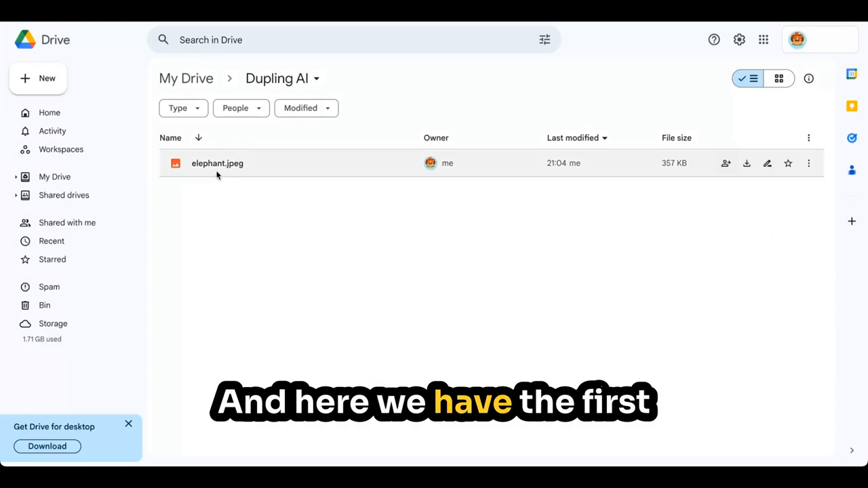
Preview elephant.jpeg, zebra.jpeg and crocodile.jpeg one after another in Google Drive's Dupling AI folder.
{"action": "double_click", "coordinate": [231, 166]}
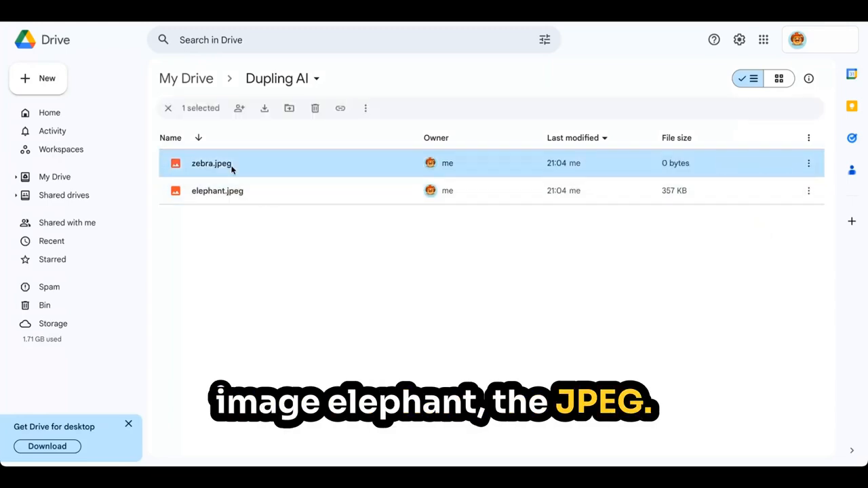
{"action": "key", "text": "Escape"}
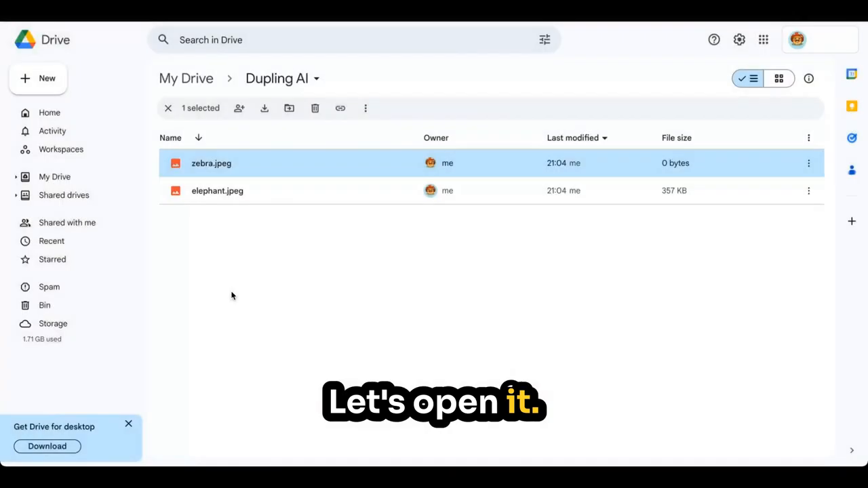
{"action": "double_click", "coordinate": [237, 193]}
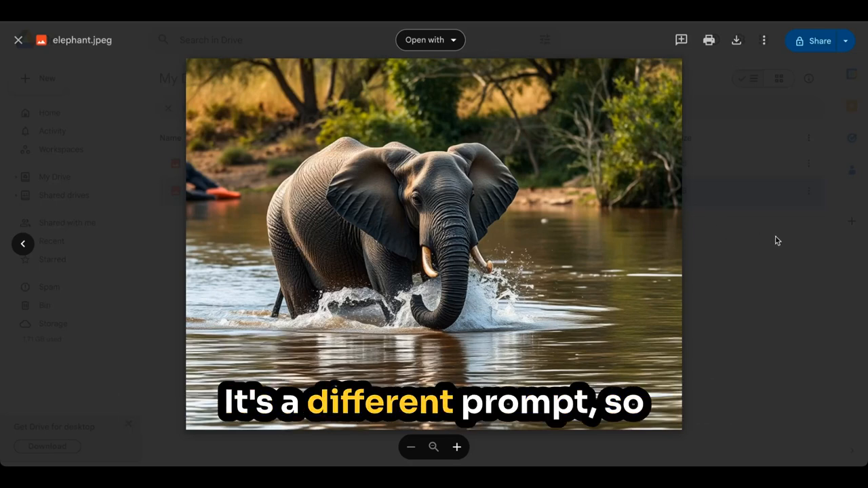
{"action": "left_click", "coordinate": [769, 269]}
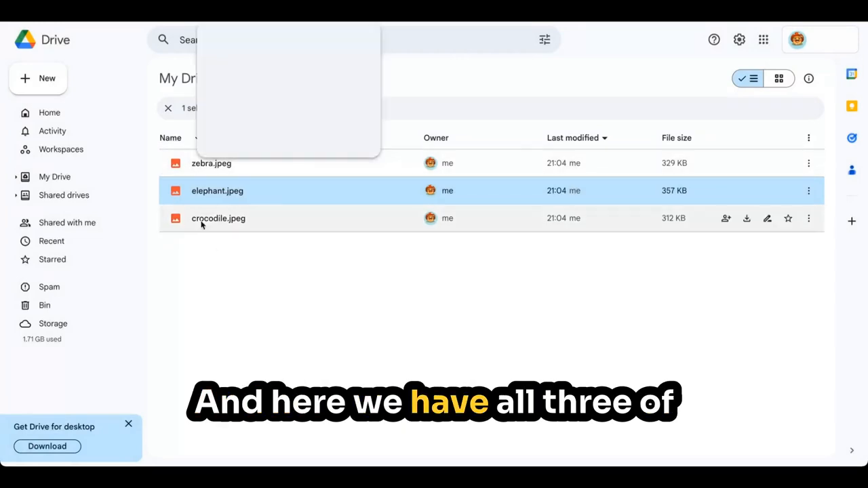
{"action": "double_click", "coordinate": [201, 160]}
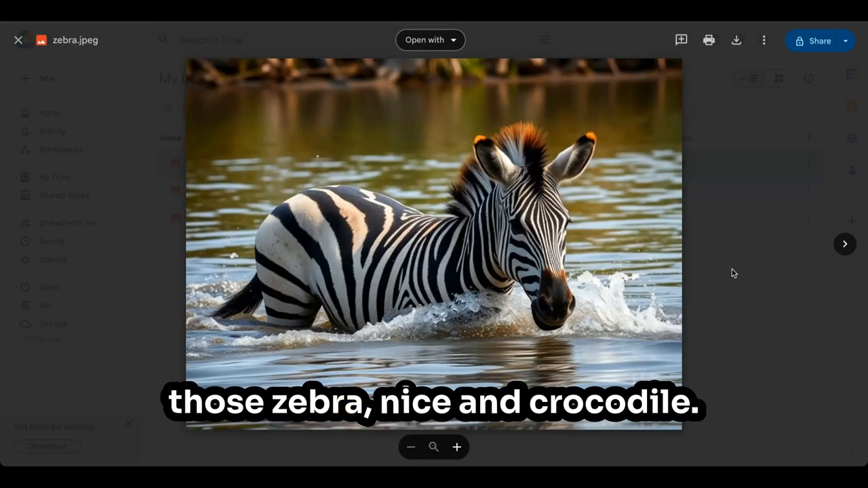
{"action": "left_click", "coordinate": [732, 270]}
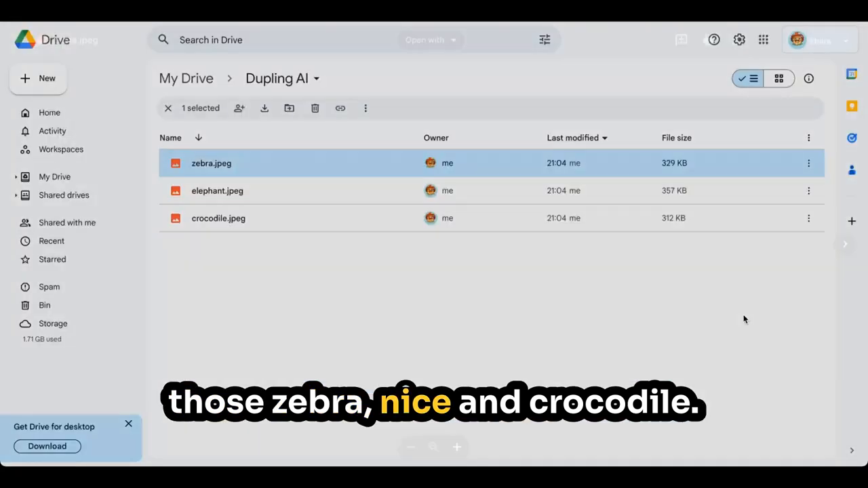
{"action": "double_click", "coordinate": [219, 218]}
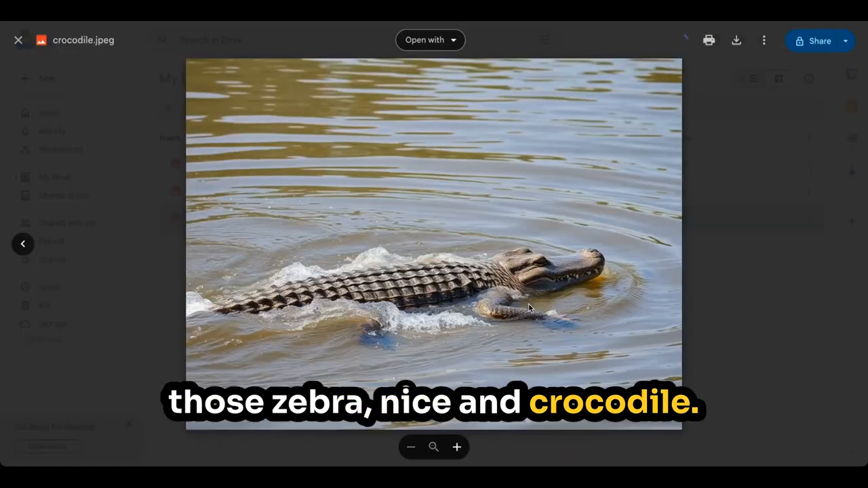
{"action": "left_click", "coordinate": [760, 303]}
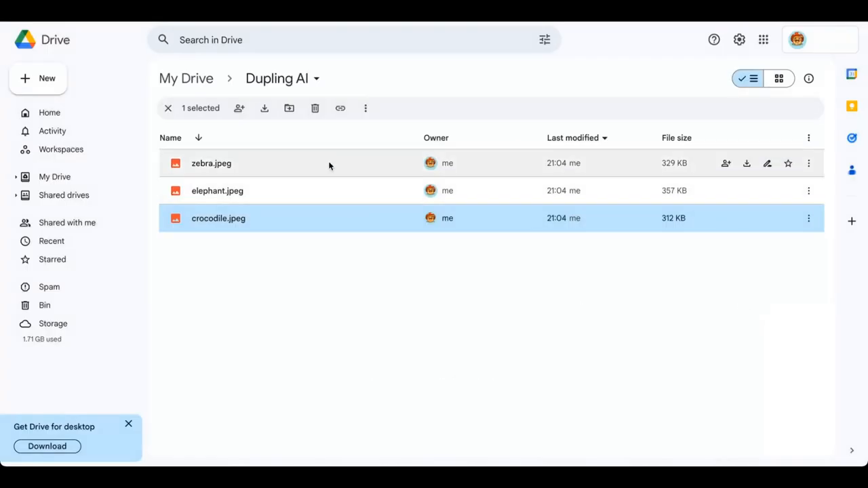